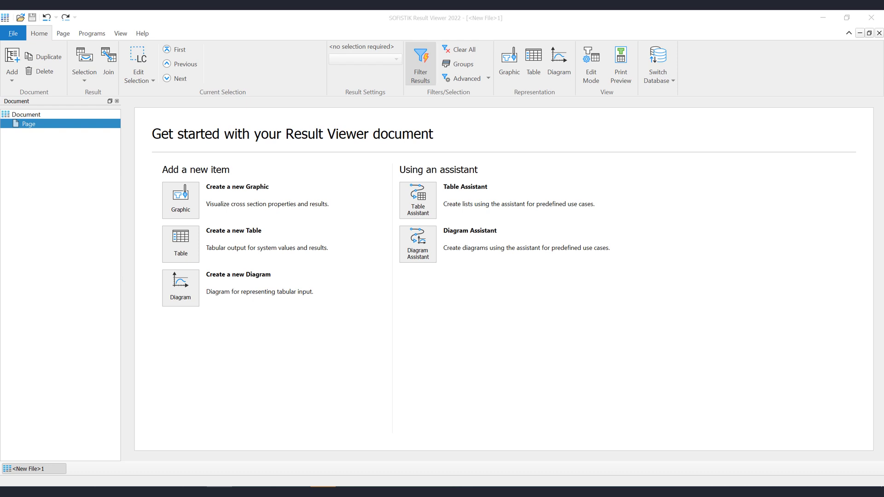
Add a graphic from the page's context menu, then delete it without choosing a result.
{"action": "right_click", "coordinate": [87, 127]}
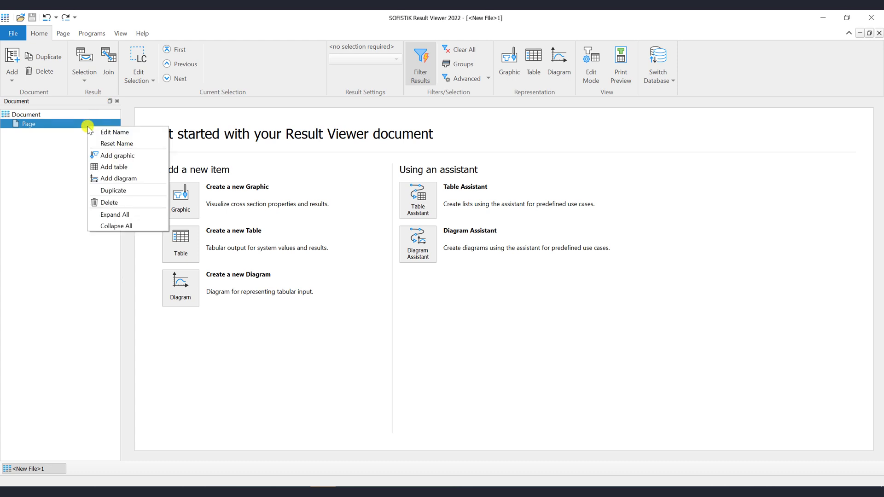
{"action": "left_click", "coordinate": [105, 155]}
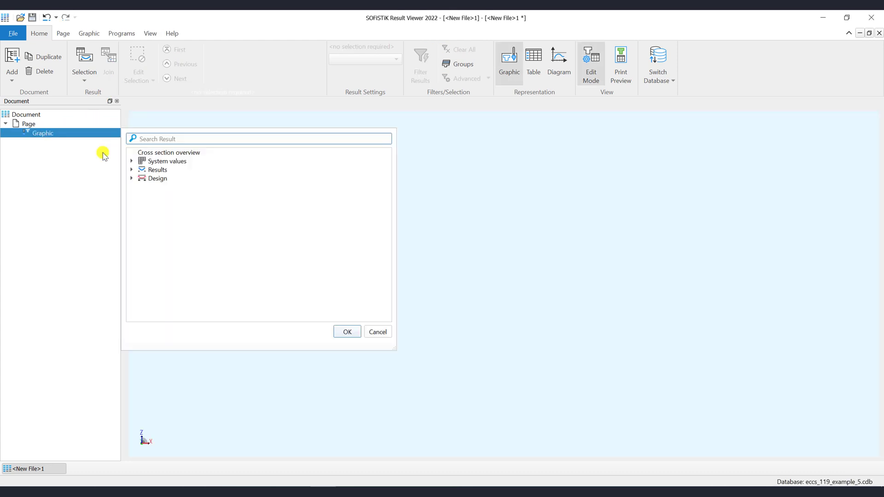
{"action": "key", "text": "Escape"}
{"action": "right_click", "coordinate": [52, 134]}
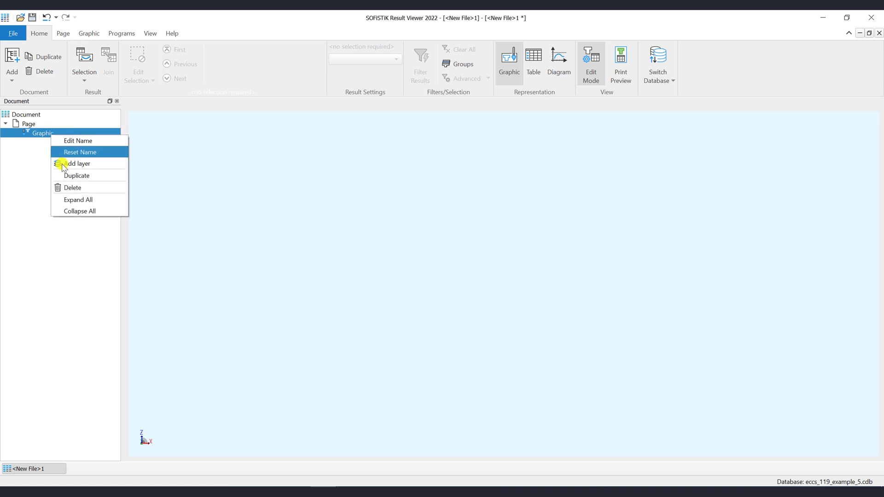
{"action": "left_click", "coordinate": [70, 185]}
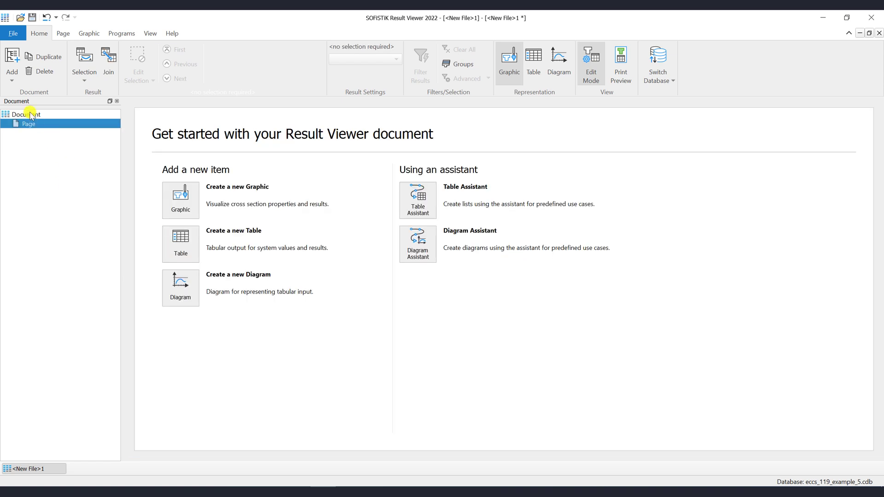
Add a graphic via the Add list and delete it, then create a new graphic from the start page.
{"action": "left_click", "coordinate": [16, 81]}
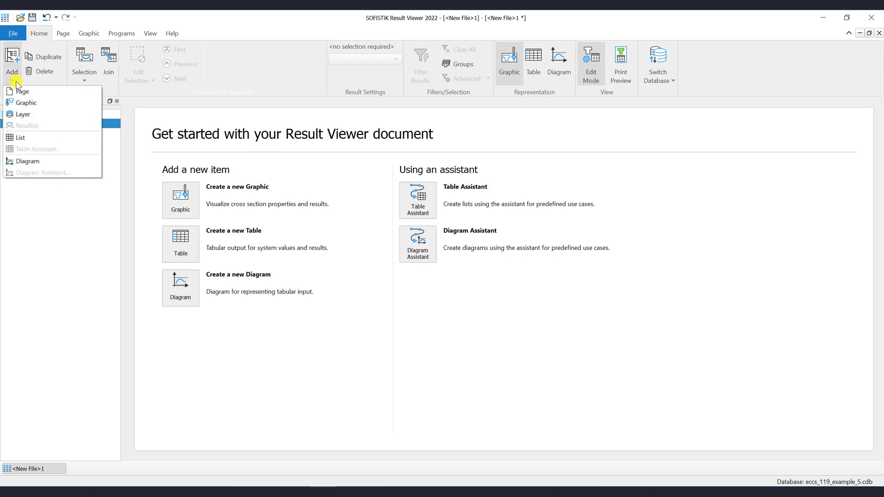
{"action": "left_click", "coordinate": [27, 103]}
{"action": "key", "text": "Escape"}
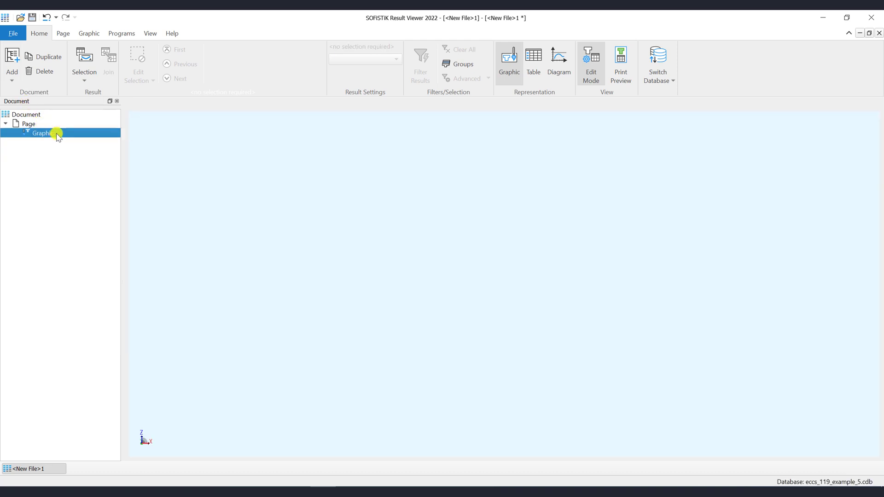
{"action": "right_click", "coordinate": [56, 134]}
{"action": "left_click", "coordinate": [69, 185]}
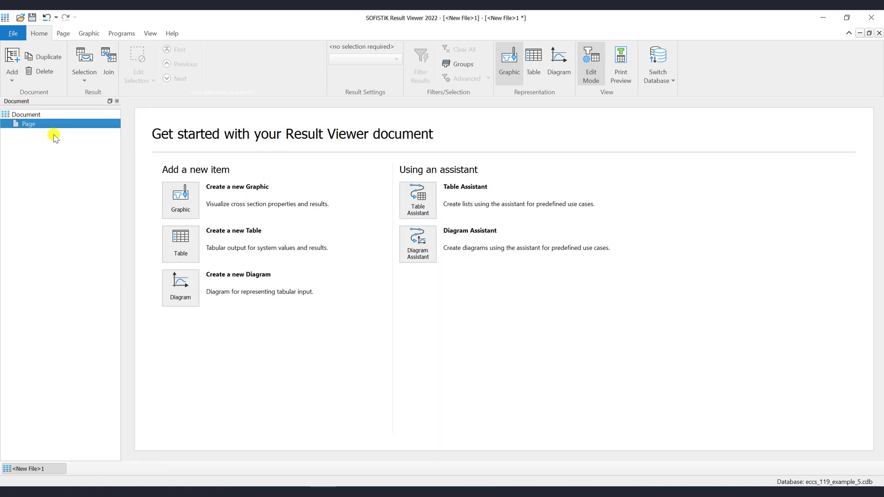
{"action": "left_click", "coordinate": [180, 198]}
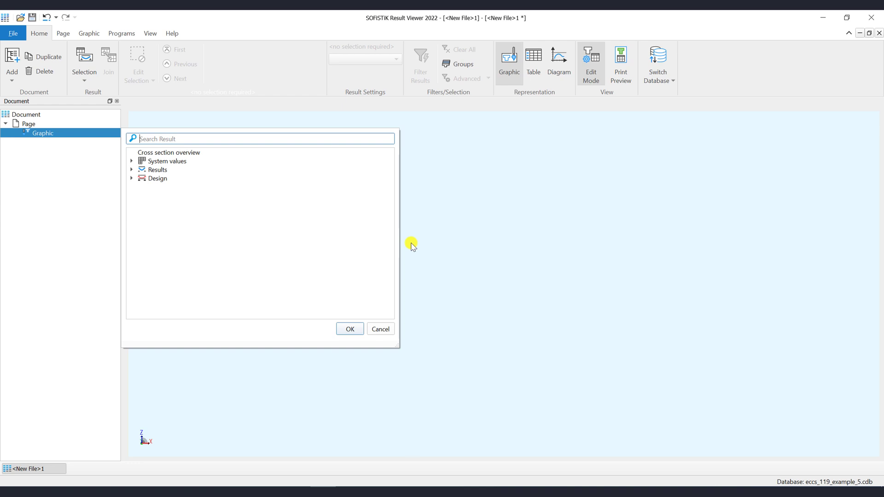
Assign the empty graphic the Results > Nodes > Nodal displacement 'in global directions' result for LC 1.
{"action": "left_click", "coordinate": [377, 330]}
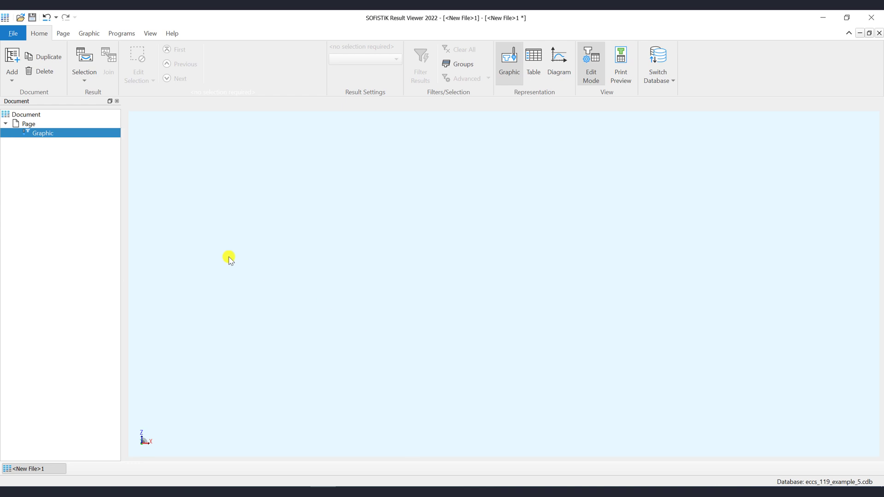
{"action": "double_click", "coordinate": [85, 133]}
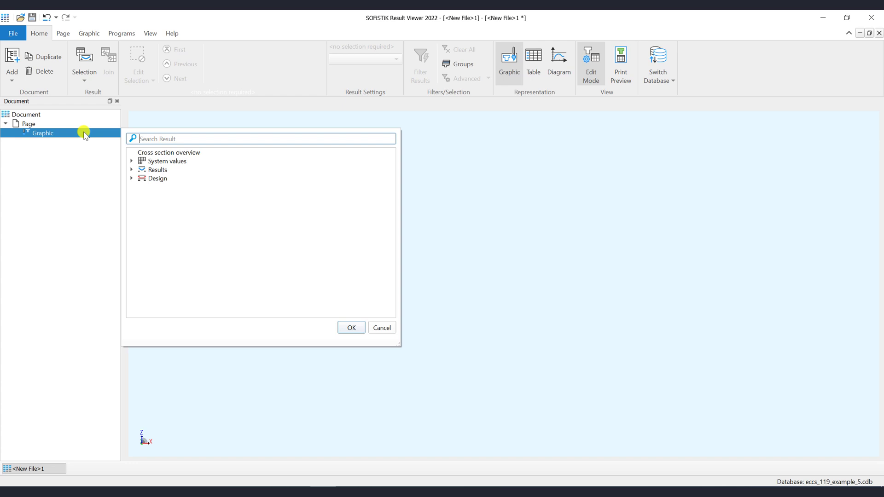
{"action": "left_click", "coordinate": [132, 170]}
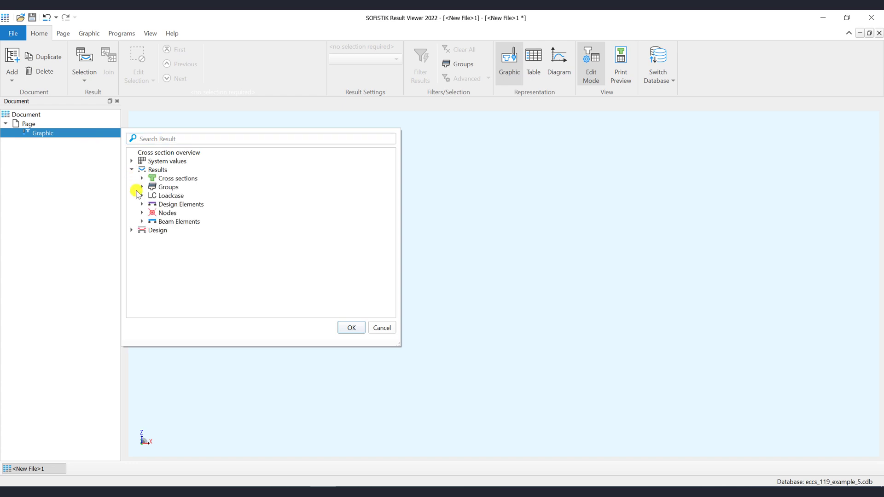
{"action": "left_click", "coordinate": [142, 213]}
{"action": "left_click", "coordinate": [152, 221]}
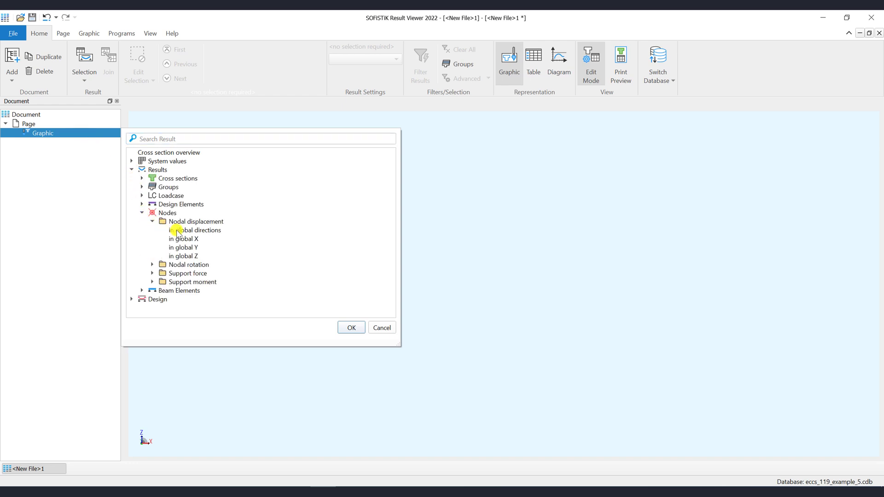
{"action": "left_click", "coordinate": [176, 230]}
{"action": "left_click", "coordinate": [351, 327]}
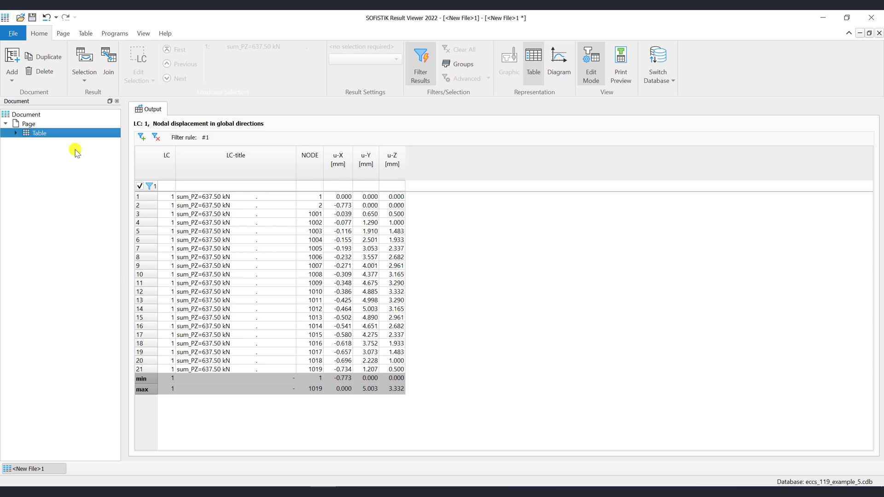
Switch the table to AQB Axial stress in cross section and display it as a graphic.
{"action": "double_click", "coordinate": [82, 133]}
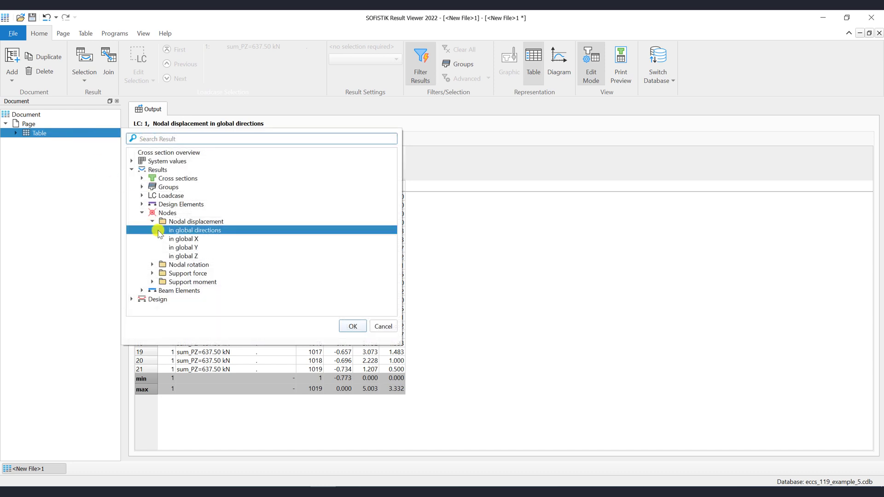
{"action": "left_click", "coordinate": [141, 213]}
{"action": "left_click", "coordinate": [142, 178]}
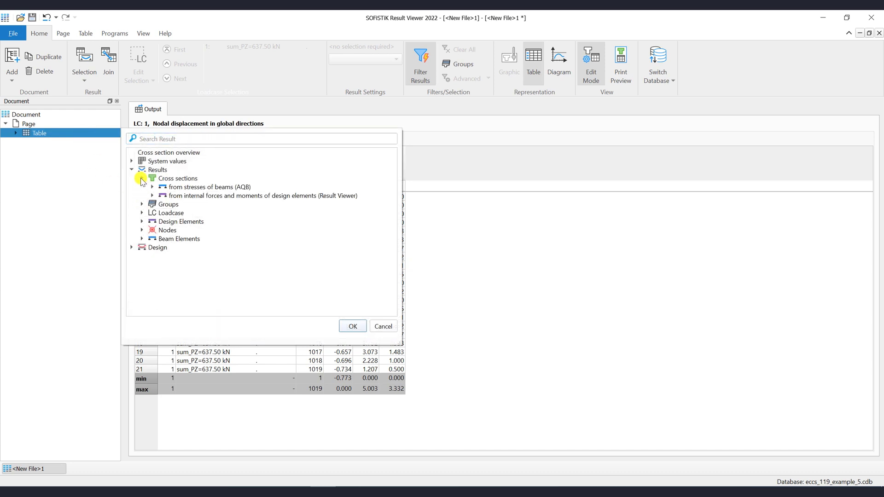
{"action": "left_click", "coordinate": [151, 187]}
{"action": "left_click", "coordinate": [178, 195]}
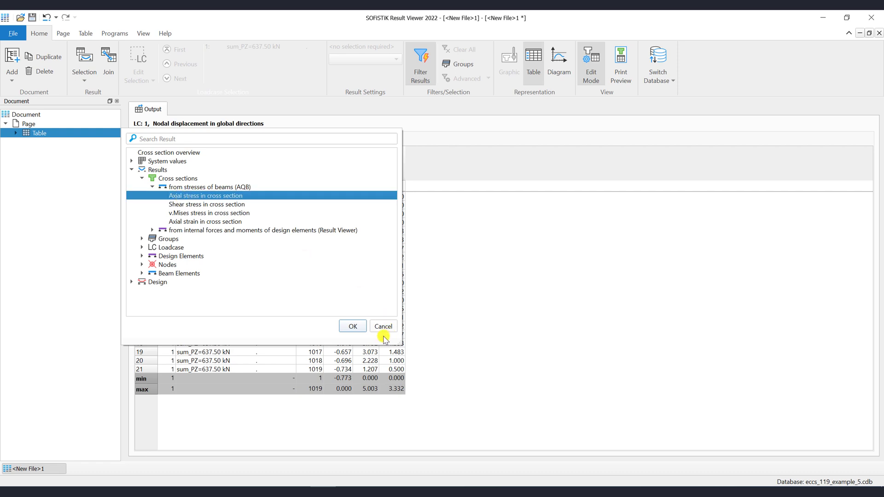
{"action": "left_click", "coordinate": [354, 326]}
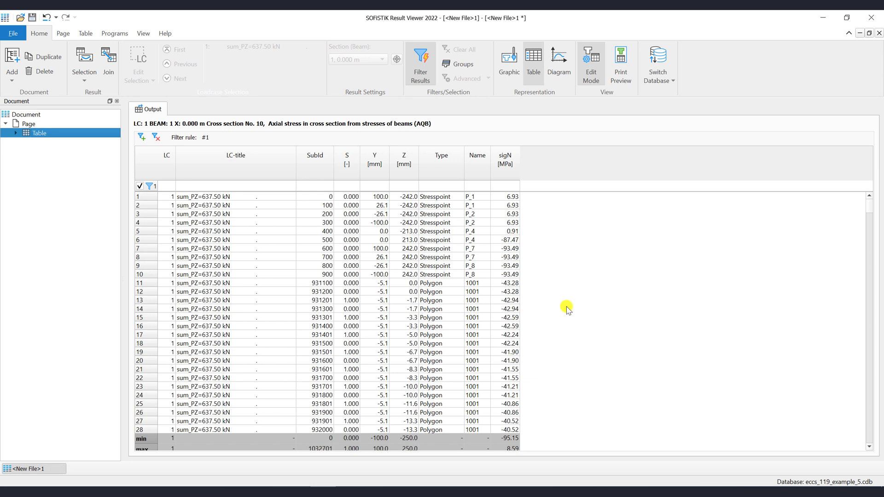
{"action": "left_click", "coordinate": [509, 73]}
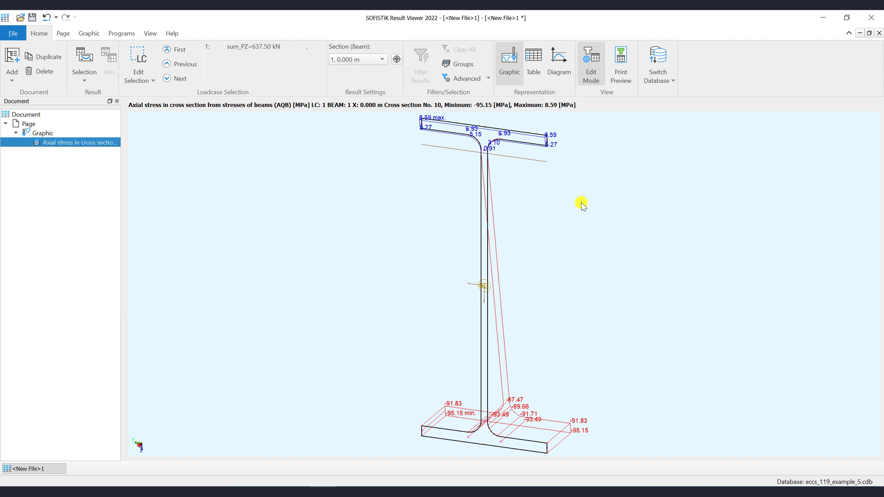
{"action": "left_click", "coordinate": [620, 81]}
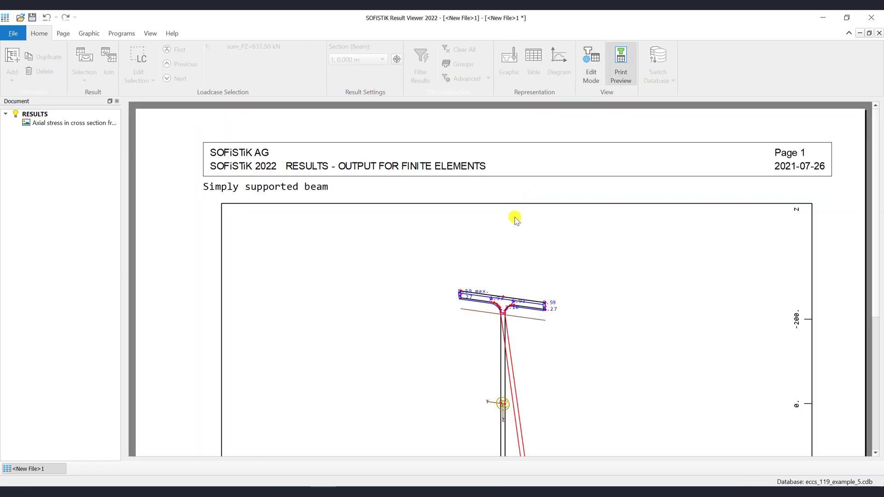
{"action": "scroll", "coordinate": [515, 219], "scroll_direction": "down", "scroll_amount": 5}
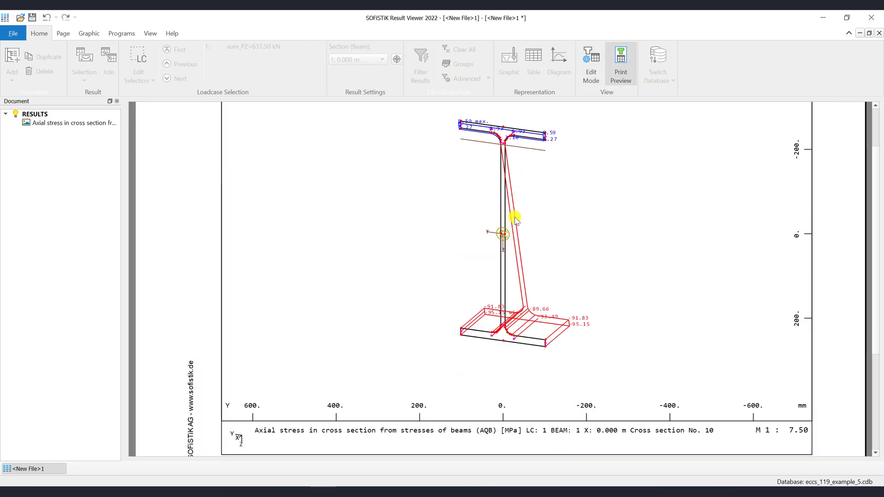
{"action": "scroll", "coordinate": [515, 220], "scroll_direction": "down", "scroll_amount": 4}
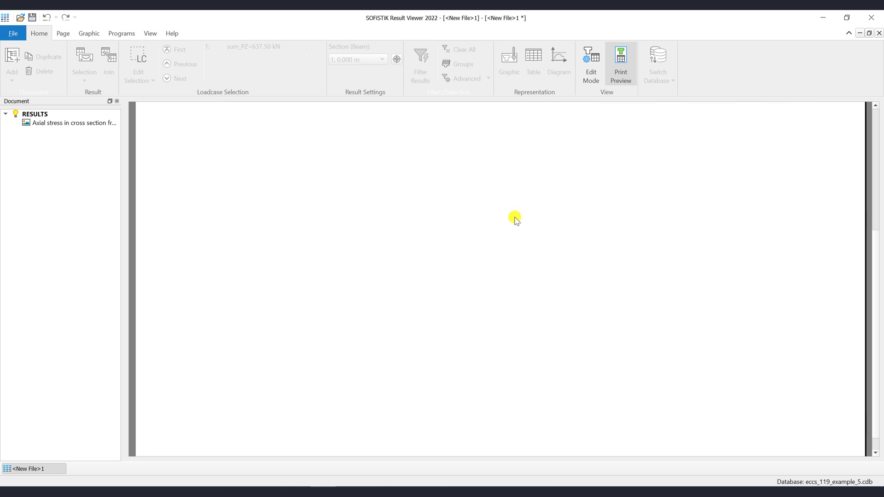
{"action": "scroll", "coordinate": [516, 220], "scroll_direction": "up", "scroll_amount": 4}
{"action": "scroll", "coordinate": [515, 220], "scroll_direction": "up", "scroll_amount": 5}
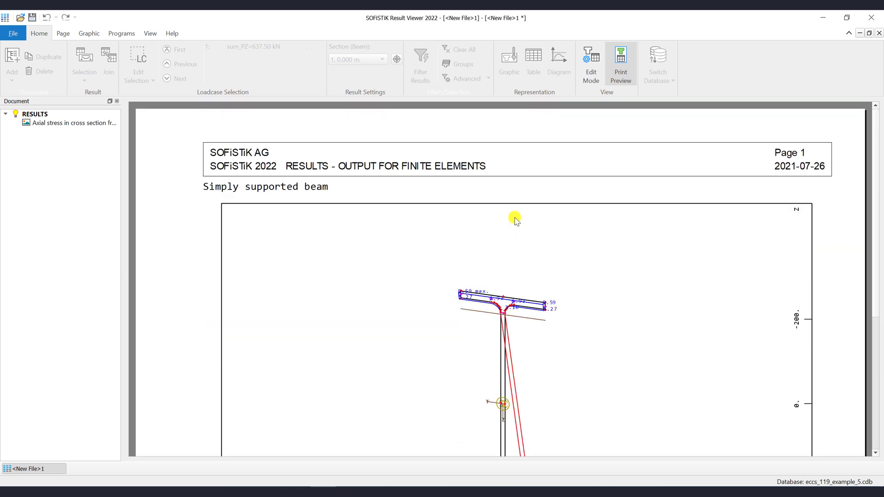
{"action": "left_click", "coordinate": [592, 77]}
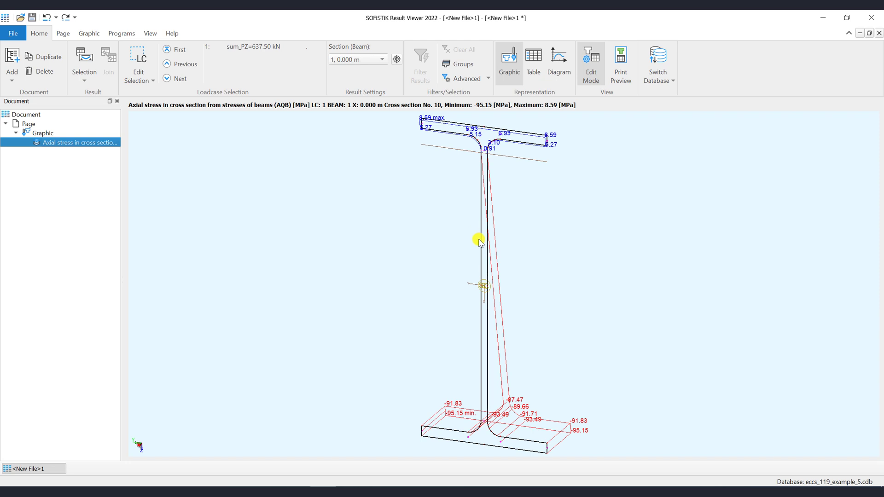
Give the stress graphic a user-defined size of 16 cm wide by 20 cm high.
{"action": "left_click", "coordinate": [89, 34]}
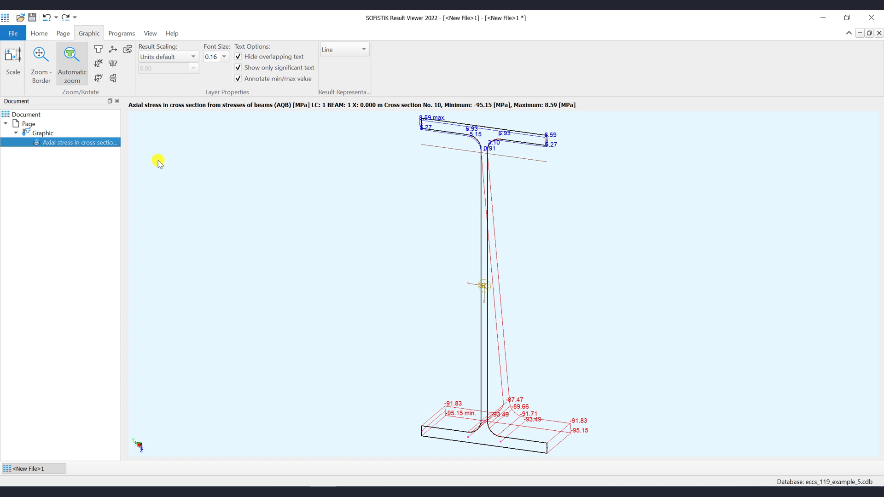
{"action": "left_click", "coordinate": [17, 73]}
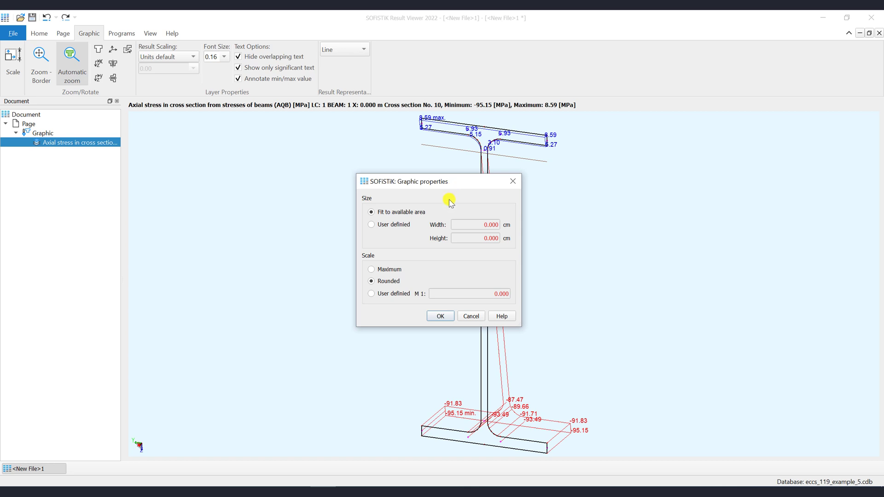
{"action": "left_click", "coordinate": [400, 224]}
{"action": "double_click", "coordinate": [466, 227]}
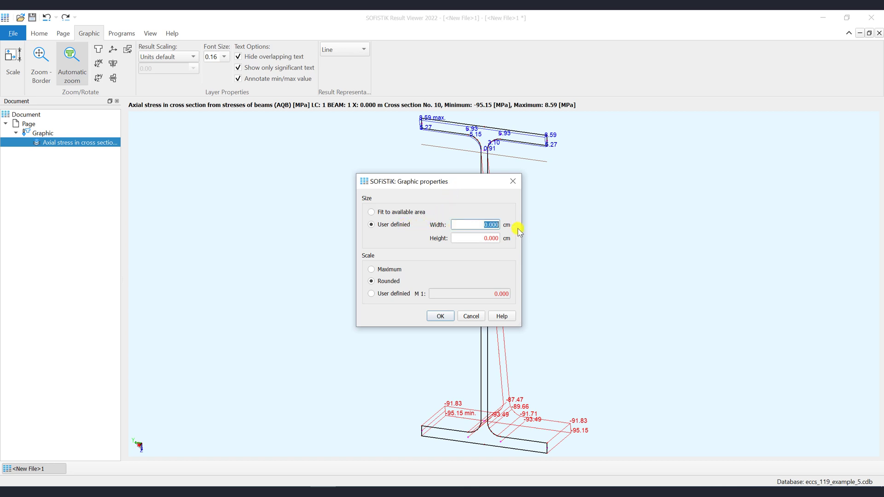
{"action": "type", "text": "16"}
{"action": "double_click", "coordinate": [489, 240]}
{"action": "type", "text": "20"}
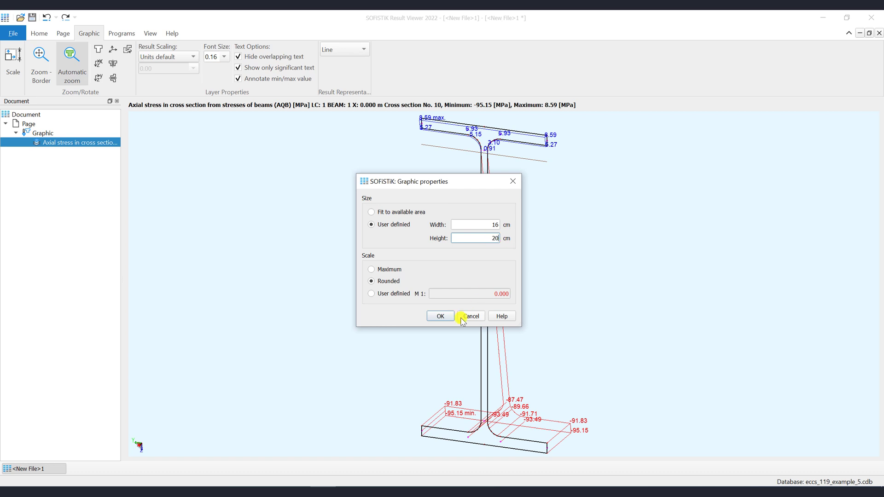
{"action": "left_click", "coordinate": [439, 317]}
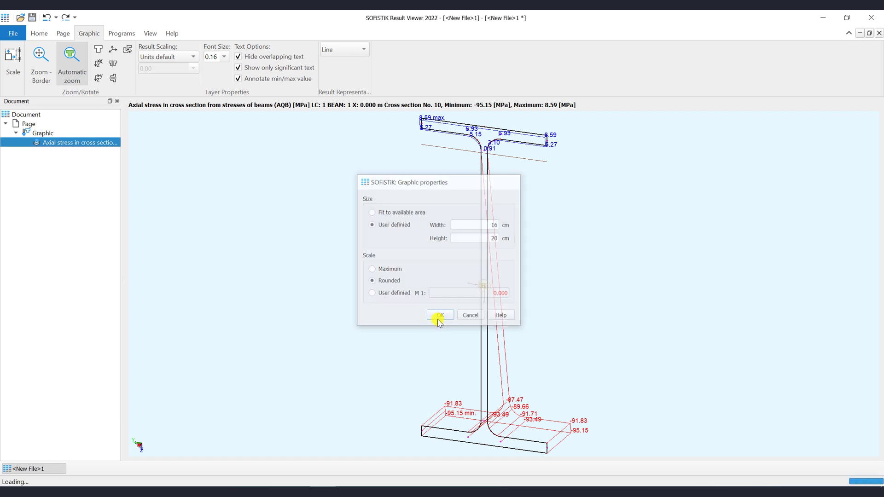
Preview the printed results page, scroll through it, and return to Edit Mode.
{"action": "left_click", "coordinate": [41, 34]}
{"action": "left_click", "coordinate": [620, 83]}
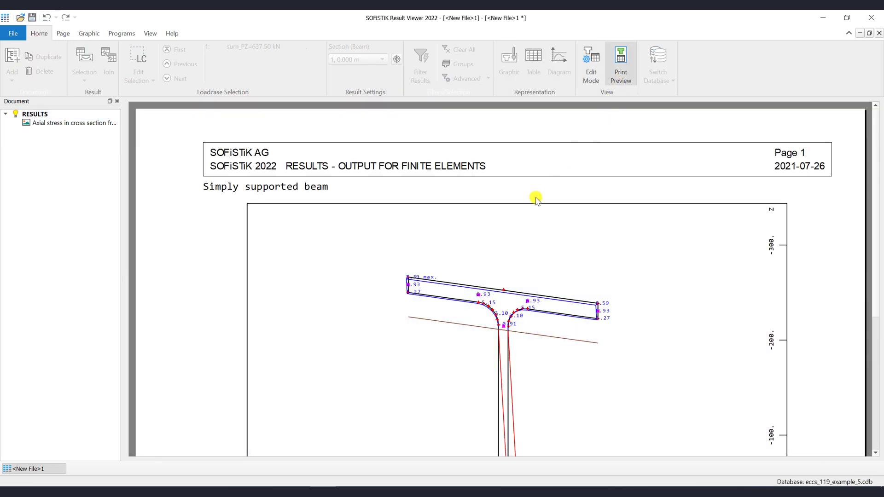
{"action": "scroll", "coordinate": [536, 198], "scroll_direction": "down", "scroll_amount": 10}
{"action": "scroll", "coordinate": [539, 204], "scroll_direction": "up", "scroll_amount": 10}
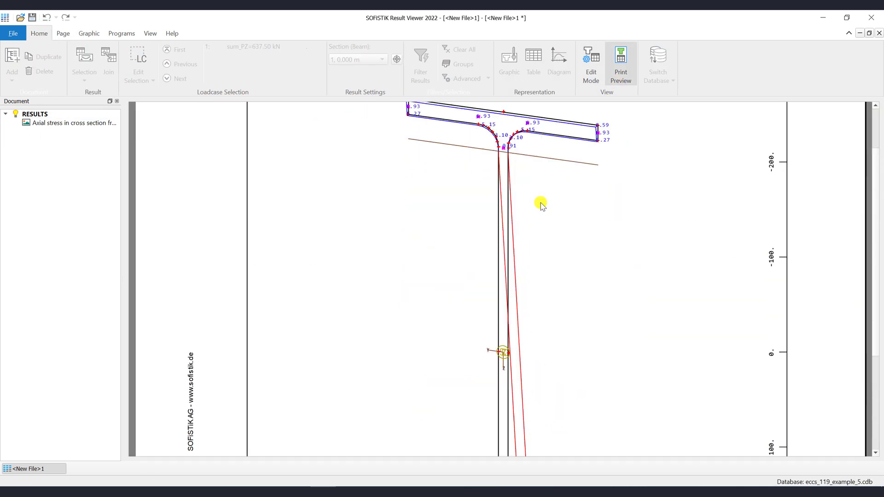
{"action": "left_click", "coordinate": [592, 80]}
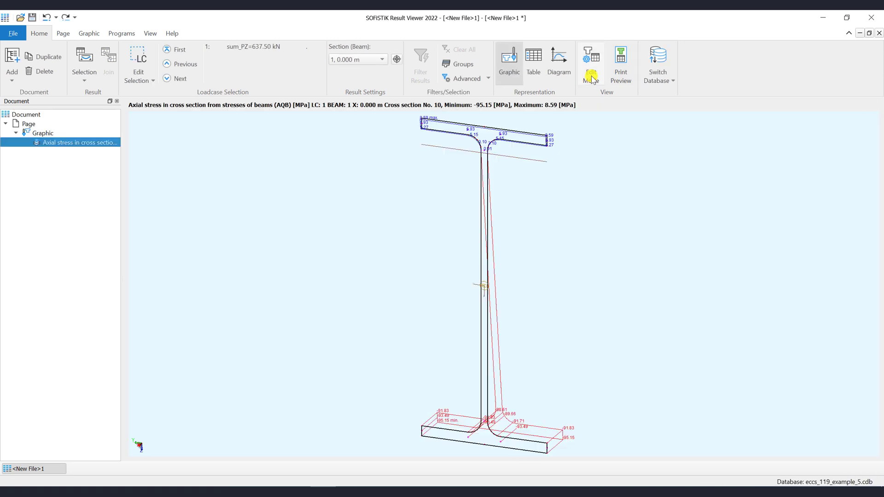
Zoom the I-section graphic with the wheel, then refit it using Zoom - Border.
{"action": "left_click", "coordinate": [87, 35]}
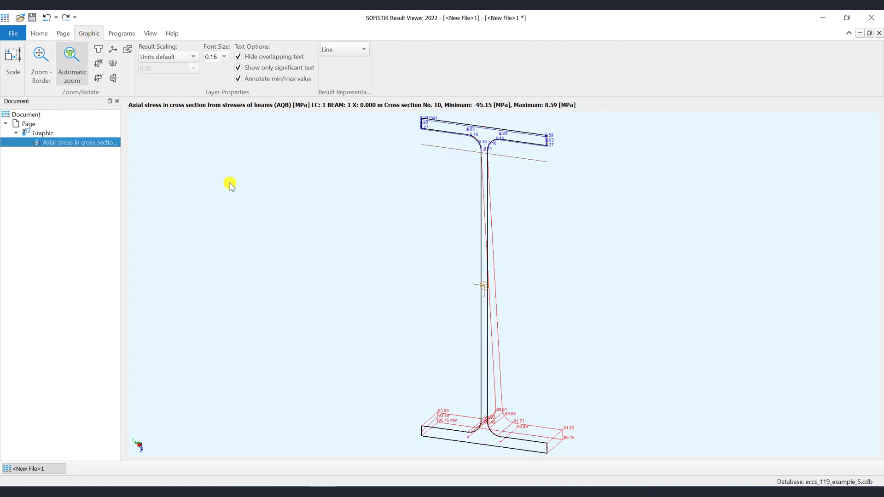
{"action": "scroll", "coordinate": [242, 184], "scroll_direction": "down", "scroll_amount": 3}
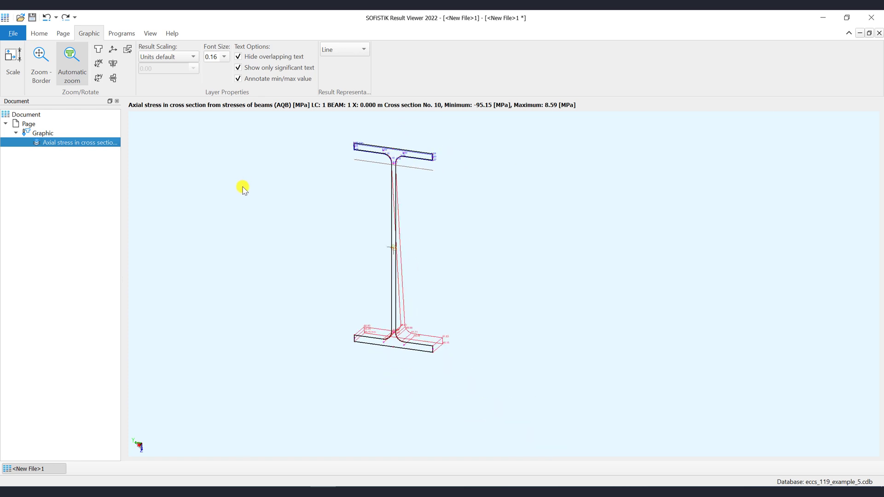
{"action": "scroll", "coordinate": [242, 188], "scroll_direction": "up", "scroll_amount": 3}
{"action": "scroll", "coordinate": [244, 189], "scroll_direction": "down", "scroll_amount": 2}
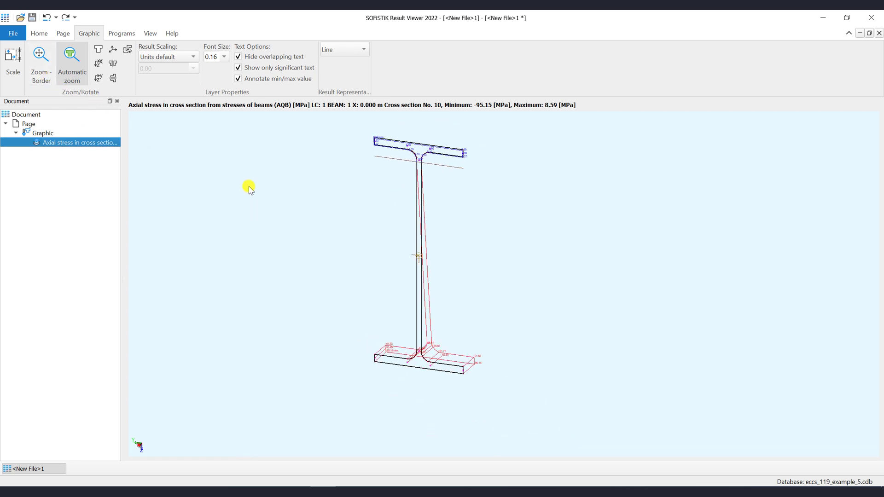
{"action": "right_click", "coordinate": [277, 179]}
{"action": "left_click", "coordinate": [292, 184]}
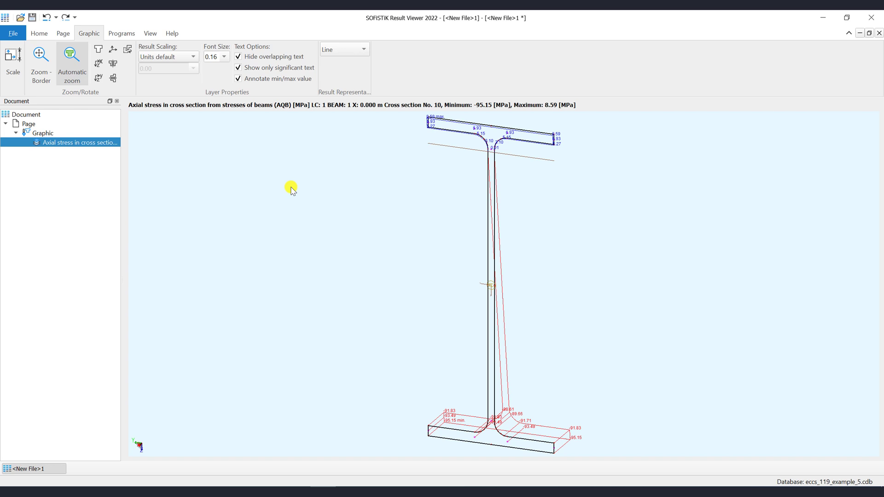
{"action": "scroll", "coordinate": [238, 175], "scroll_direction": "down", "scroll_amount": 3}
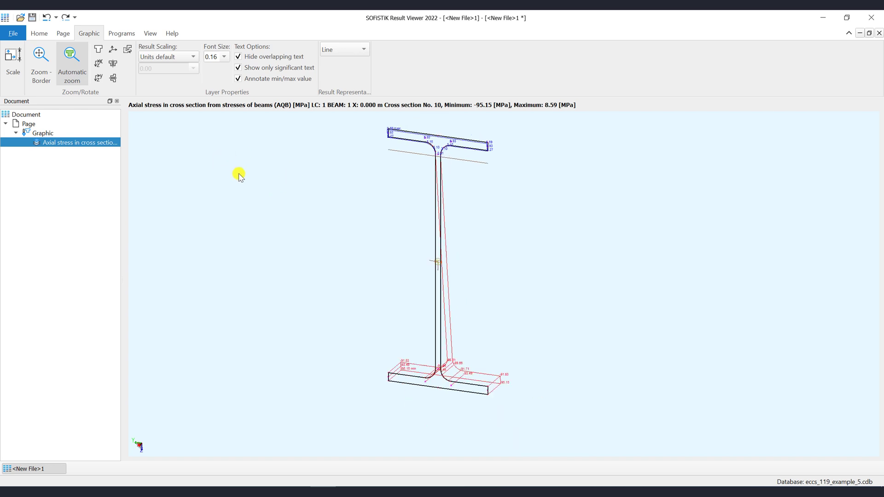
{"action": "left_click", "coordinate": [46, 79]}
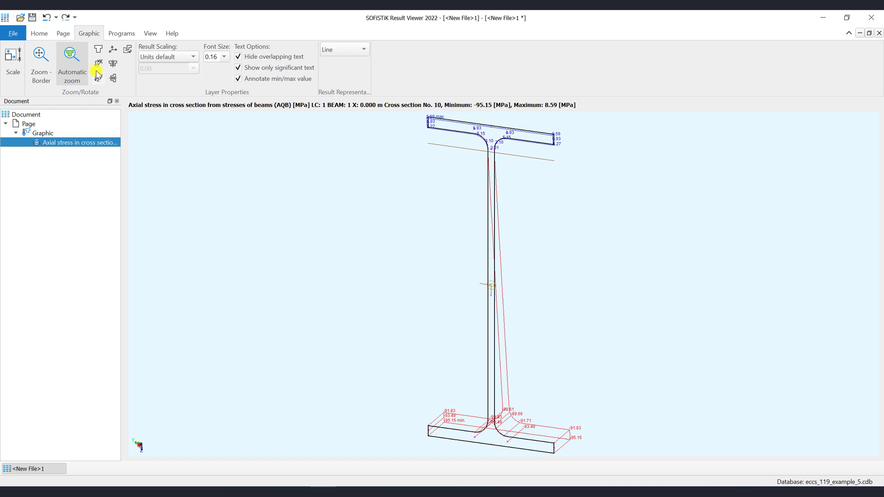
Rotate the 3-D I-beam view through several orientations with the rotation buttons.
{"action": "left_click", "coordinate": [99, 52]}
{"action": "left_click", "coordinate": [112, 51]}
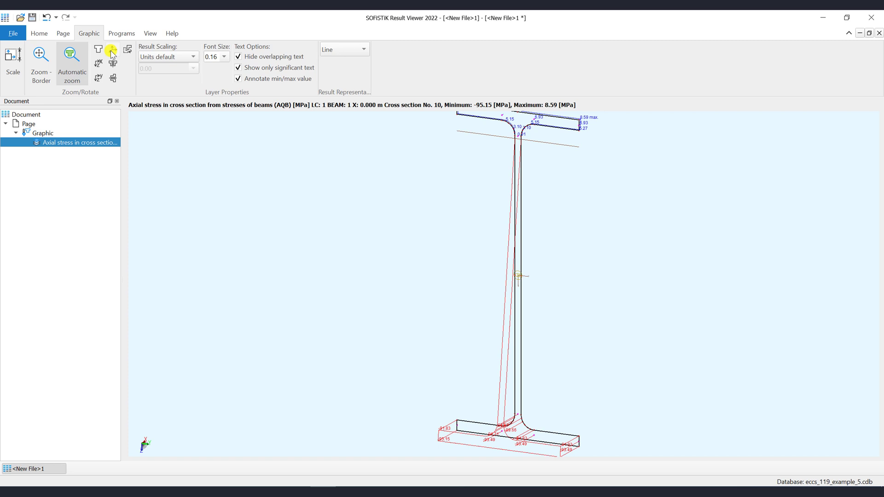
{"action": "left_click", "coordinate": [126, 50]}
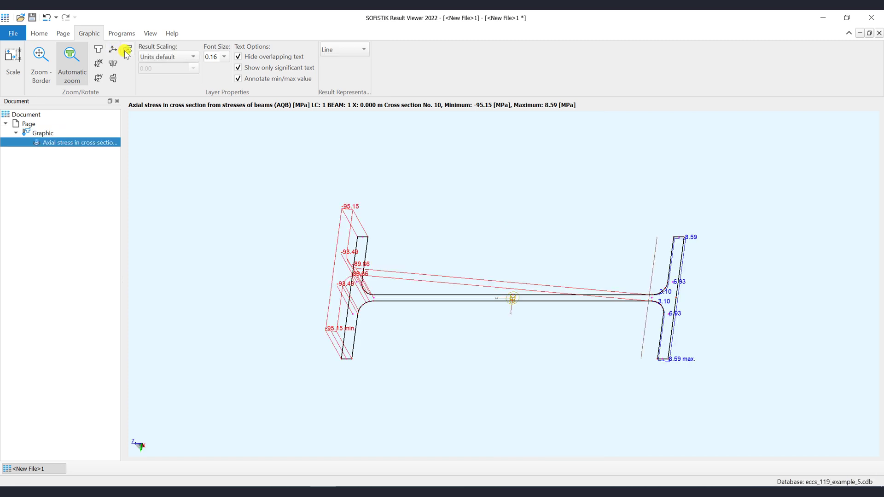
{"action": "left_click", "coordinate": [125, 50]}
{"action": "left_click", "coordinate": [125, 50]}
{"action": "left_click", "coordinate": [126, 50]}
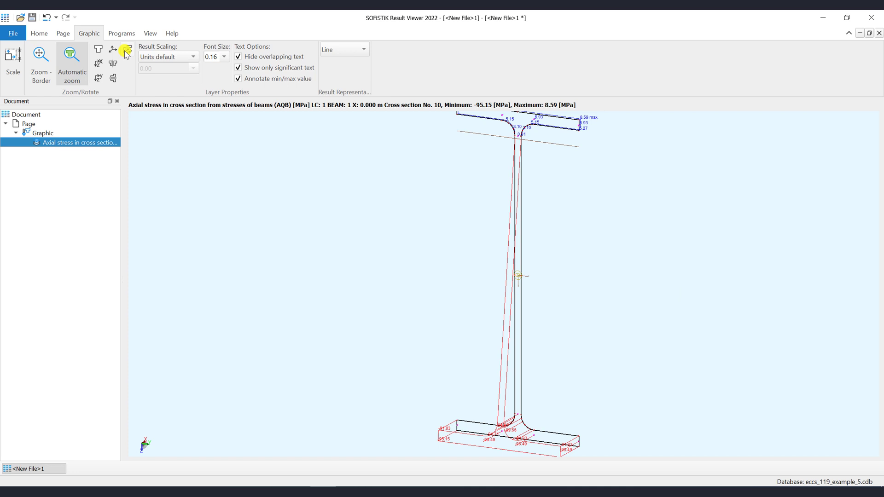
Turn the view to face the I-section front-on and fit it with Zoom - Border.
{"action": "left_click", "coordinate": [98, 64]}
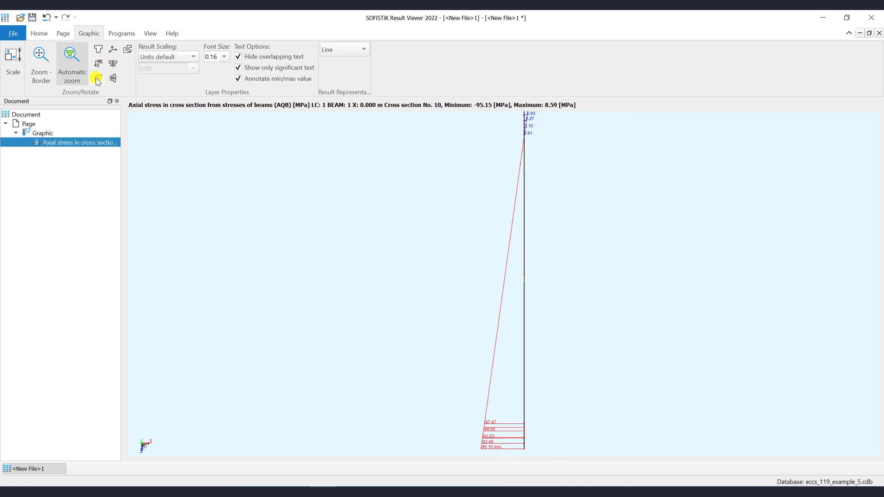
{"action": "left_click", "coordinate": [98, 81]}
{"action": "right_click", "coordinate": [169, 144]}
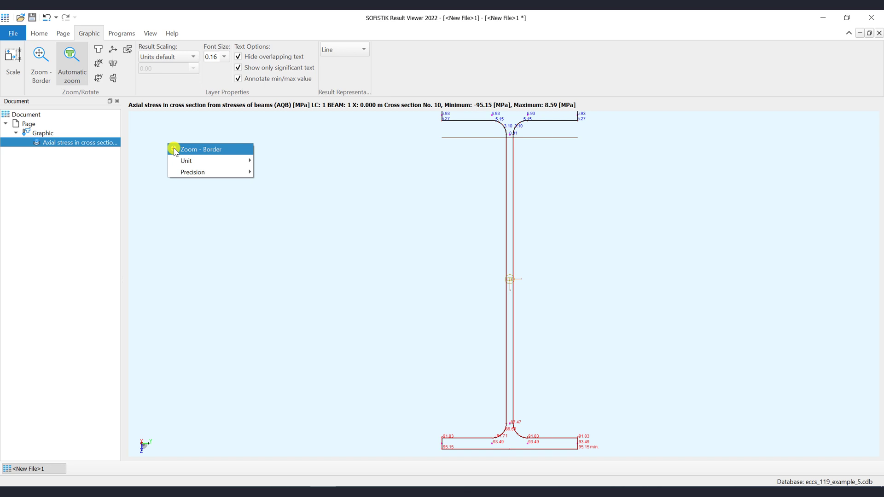
{"action": "left_click", "coordinate": [194, 149]}
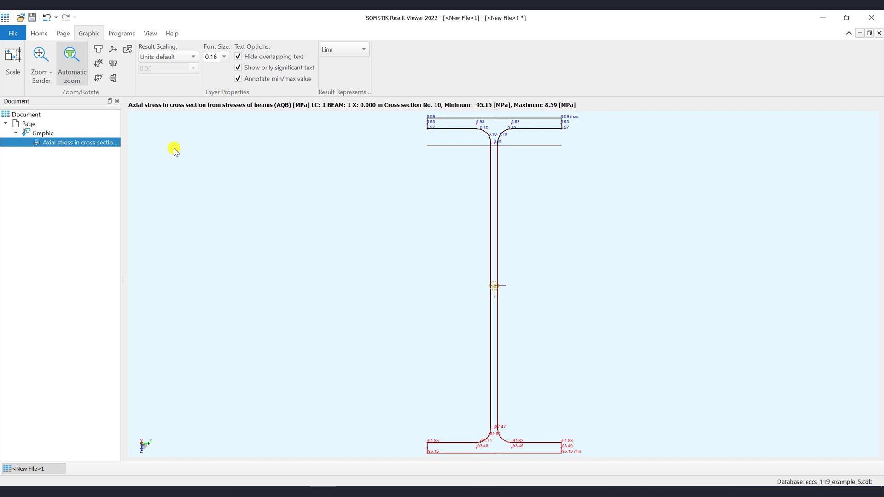
Flip the I-section drawing and back, then flip it about the other axis.
{"action": "left_click", "coordinate": [113, 64]}
{"action": "left_click", "coordinate": [113, 63]}
{"action": "left_click", "coordinate": [112, 78]}
Flip the drawing back and set the label font size to 0.40, after trying 0.25.
{"action": "left_click", "coordinate": [112, 77]}
{"action": "left_click", "coordinate": [192, 57]}
{"action": "left_click", "coordinate": [191, 58]}
{"action": "left_click", "coordinate": [224, 56]}
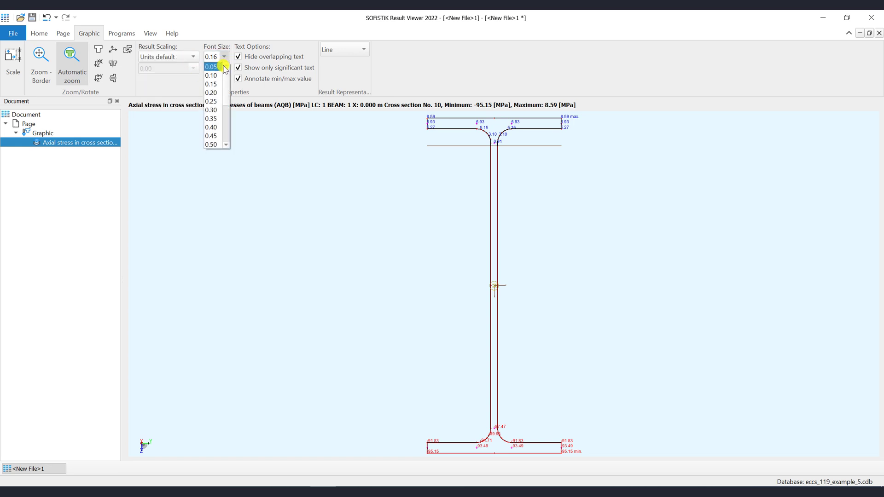
{"action": "left_click", "coordinate": [219, 101]}
{"action": "left_click", "coordinate": [224, 57]}
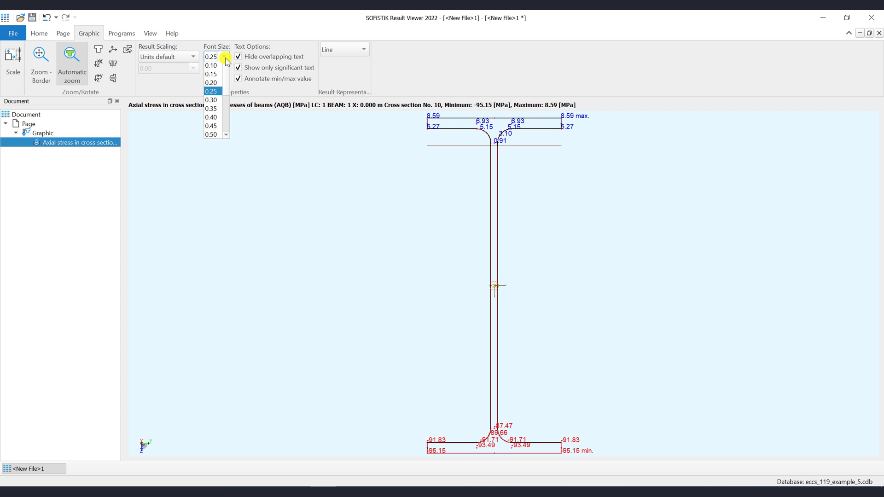
{"action": "left_click", "coordinate": [212, 127]}
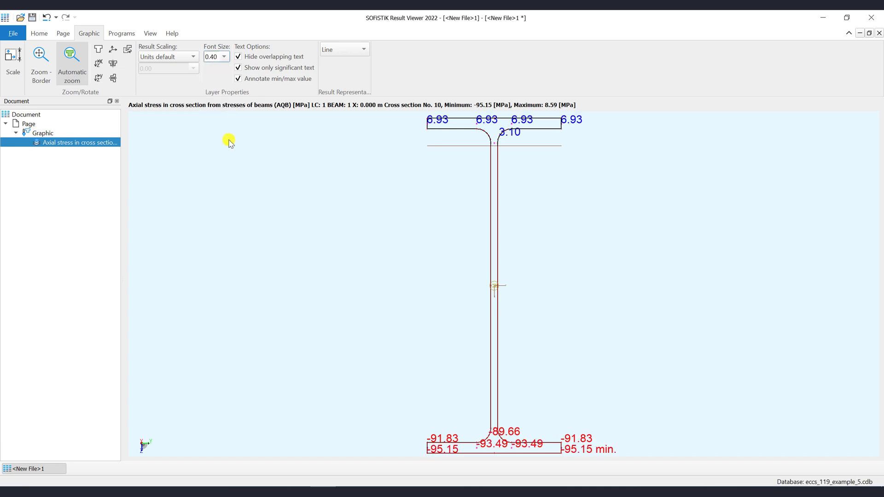
Toggle Hide overlapping text and Show only significant text off and back on.
{"action": "left_click", "coordinate": [287, 59]}
{"action": "left_click", "coordinate": [286, 59]}
{"action": "left_click", "coordinate": [283, 69]}
{"action": "left_click", "coordinate": [282, 69]}
Show the stresses as Text, tilt the section into 3-D, then switch to Coloured Text.
{"action": "left_click", "coordinate": [341, 51]}
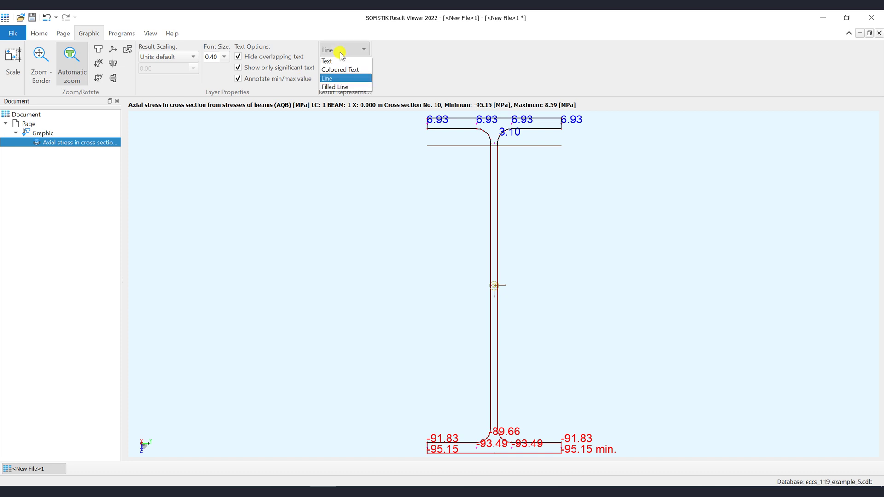
{"action": "left_click", "coordinate": [341, 61]}
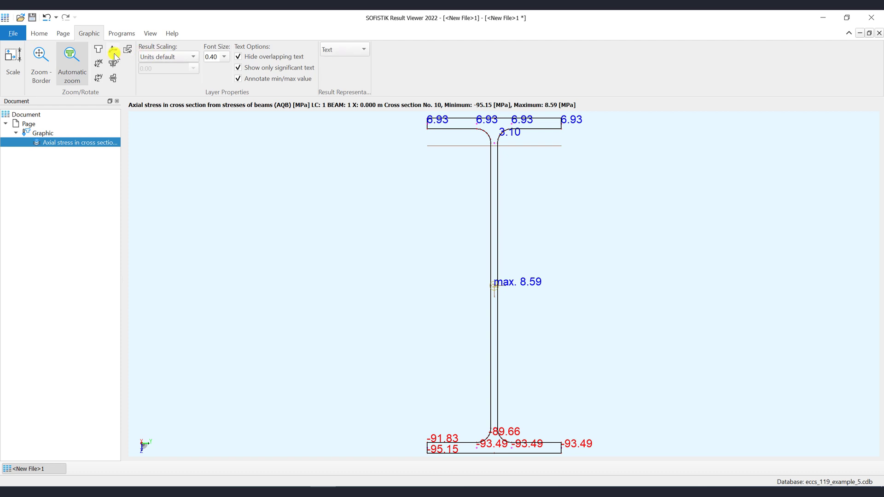
{"action": "left_click", "coordinate": [100, 49]}
{"action": "left_click", "coordinate": [332, 50]}
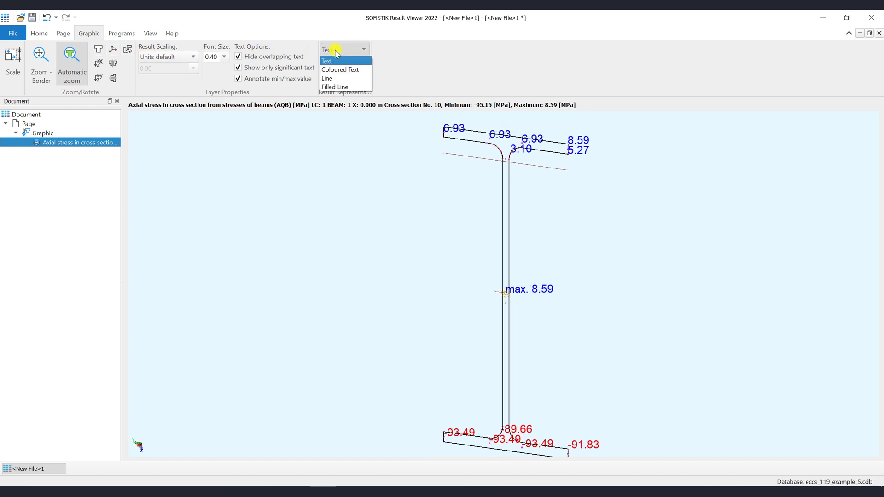
{"action": "left_click", "coordinate": [341, 71]}
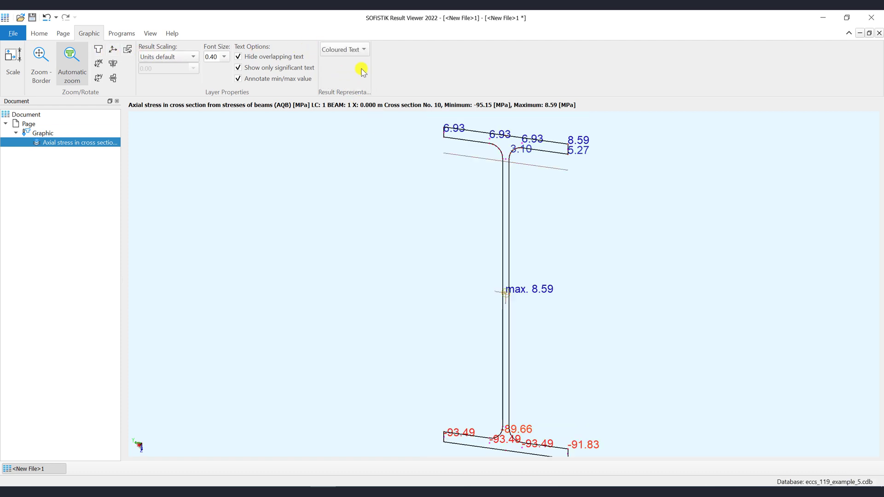
Try Line and Filled Line representations, settling on Line plots.
{"action": "left_click", "coordinate": [355, 49]}
{"action": "left_click", "coordinate": [349, 78]}
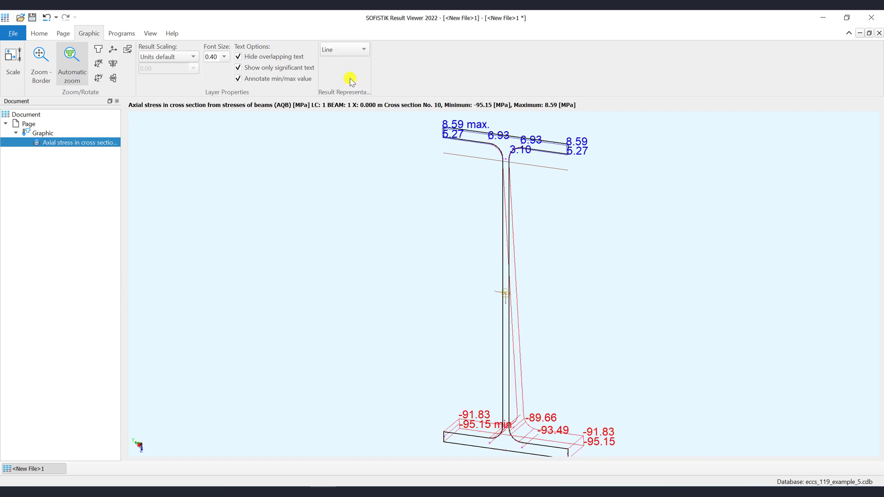
{"action": "left_click", "coordinate": [348, 51]}
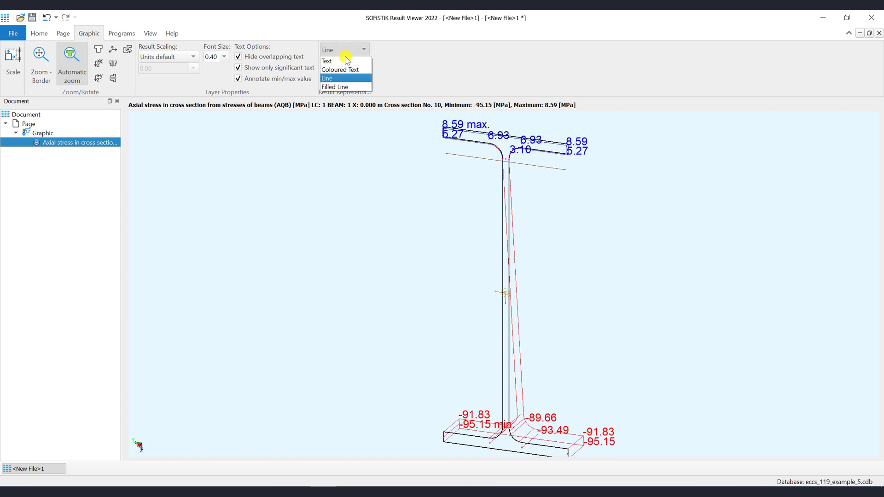
{"action": "left_click", "coordinate": [346, 85]}
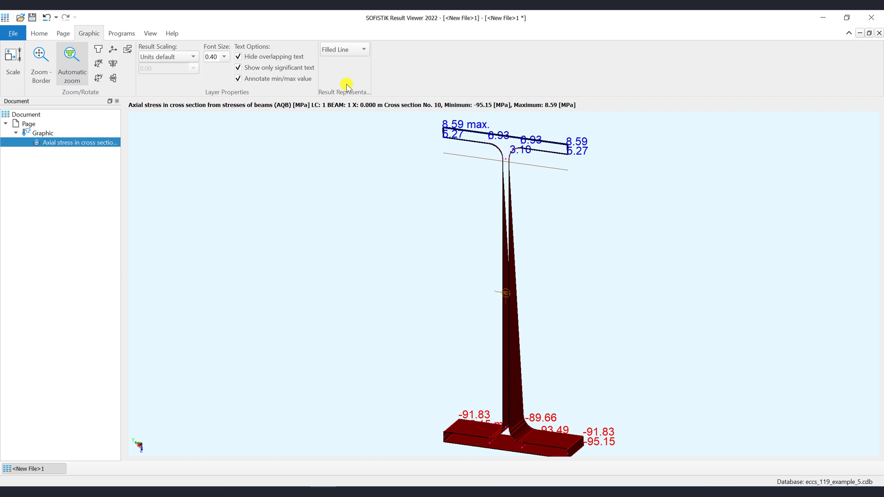
{"action": "left_click", "coordinate": [341, 51]}
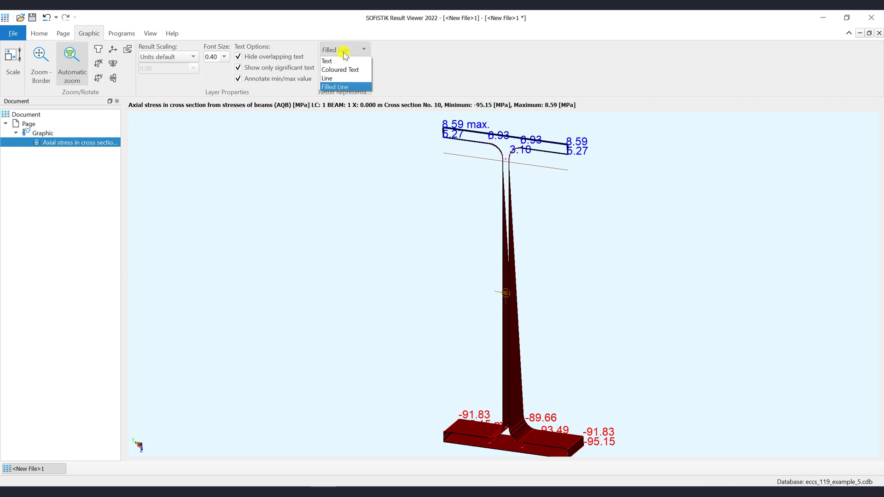
{"action": "left_click", "coordinate": [343, 78]}
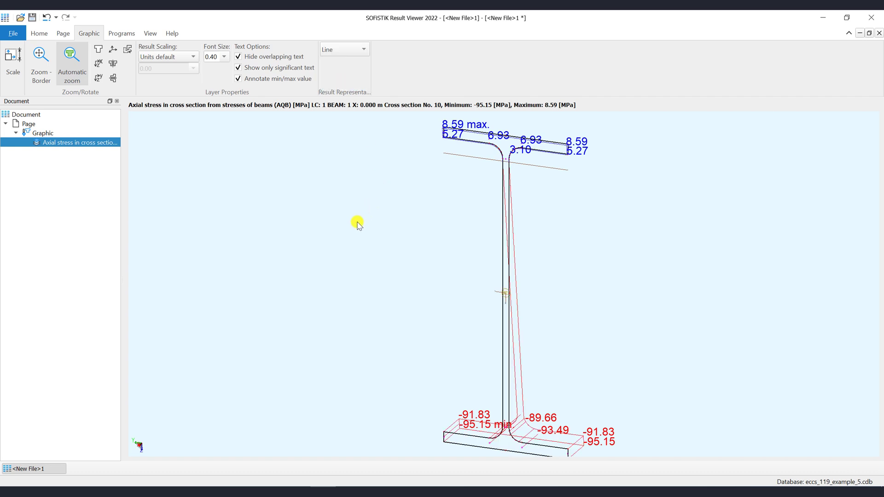